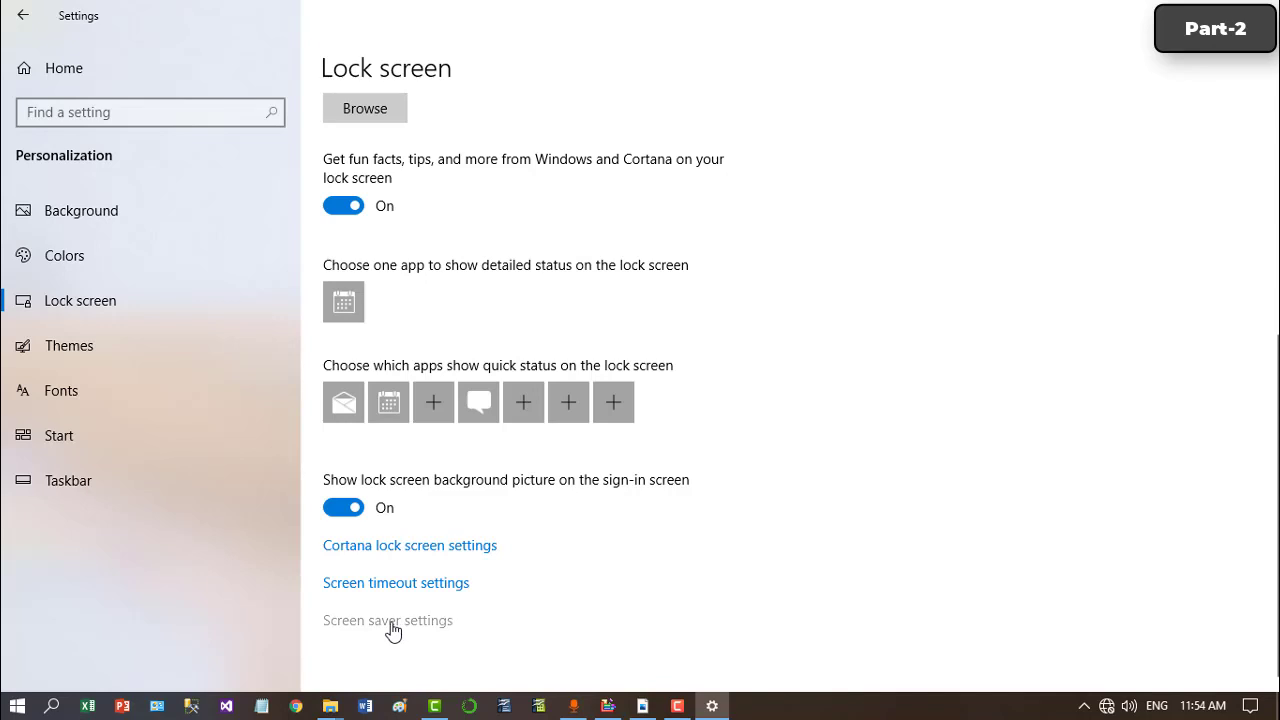
Preview the Bubbles screen saver with a 1-minute wait and discard the changes.
{"action": "left_click_drag", "start_coordinate": [490, 137], "coordinate": [655, 119]}
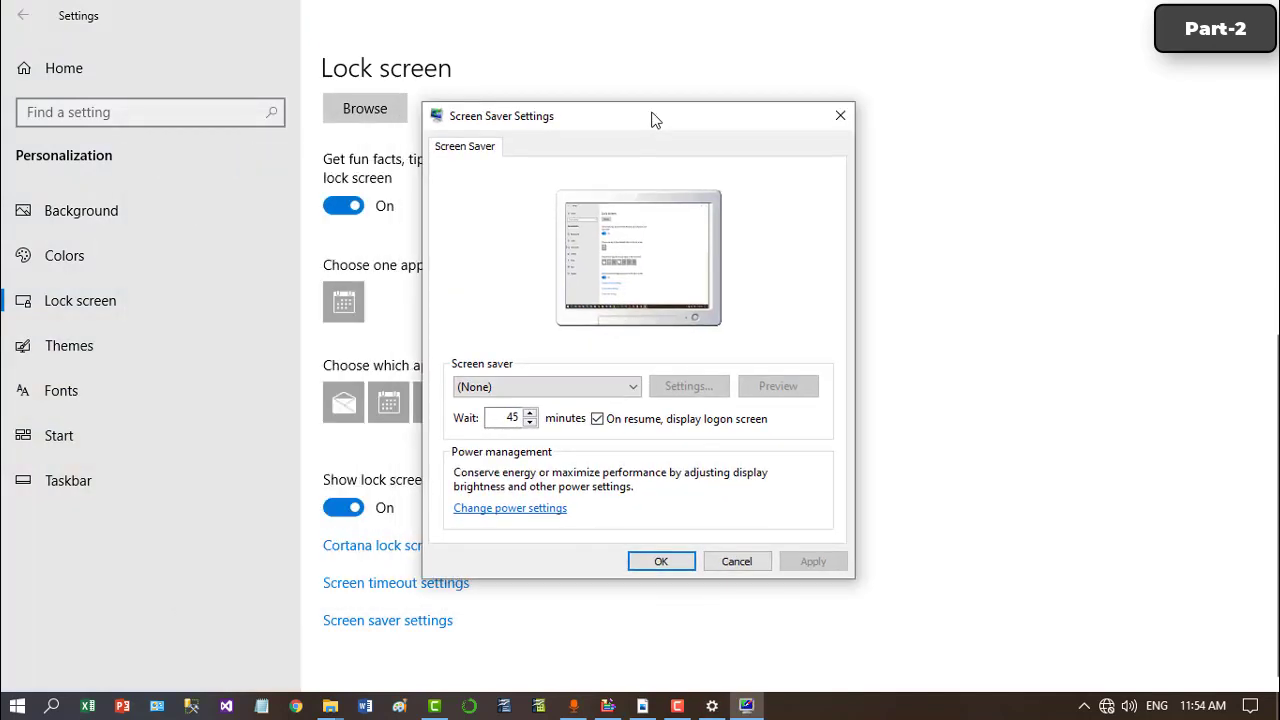
{"action": "left_click", "coordinate": [561, 391]}
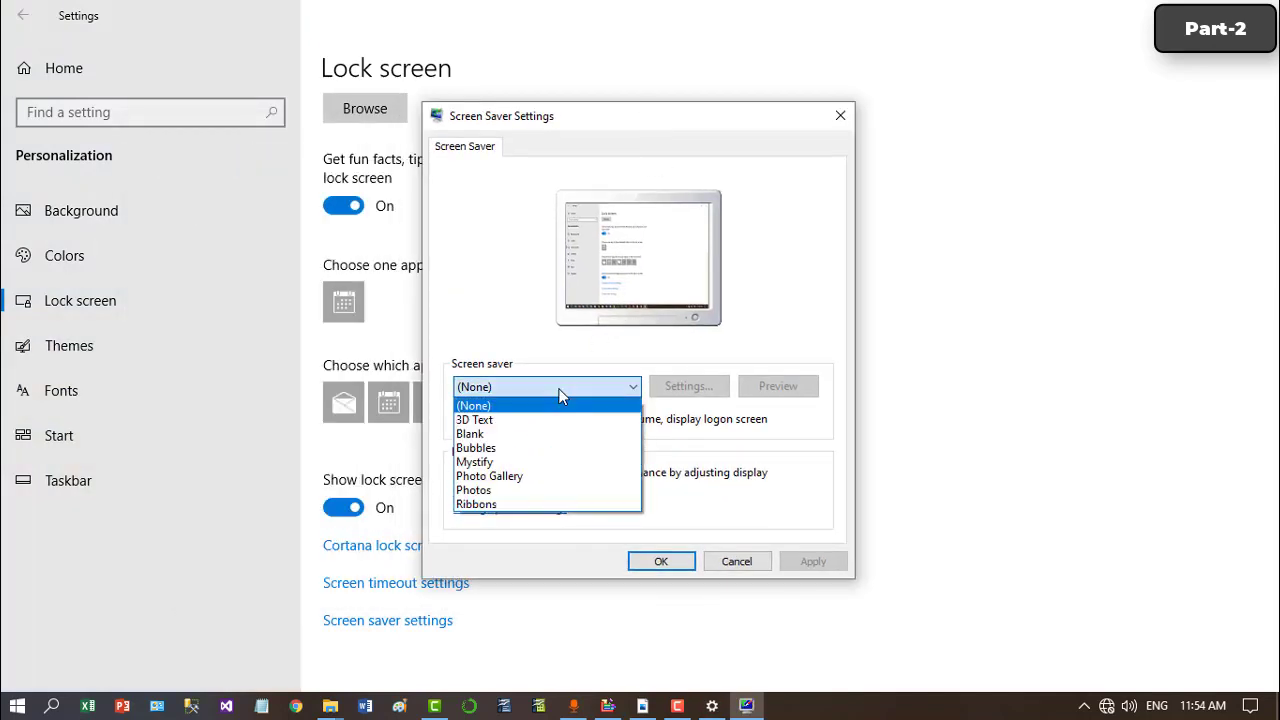
{"action": "left_click", "coordinate": [526, 449]}
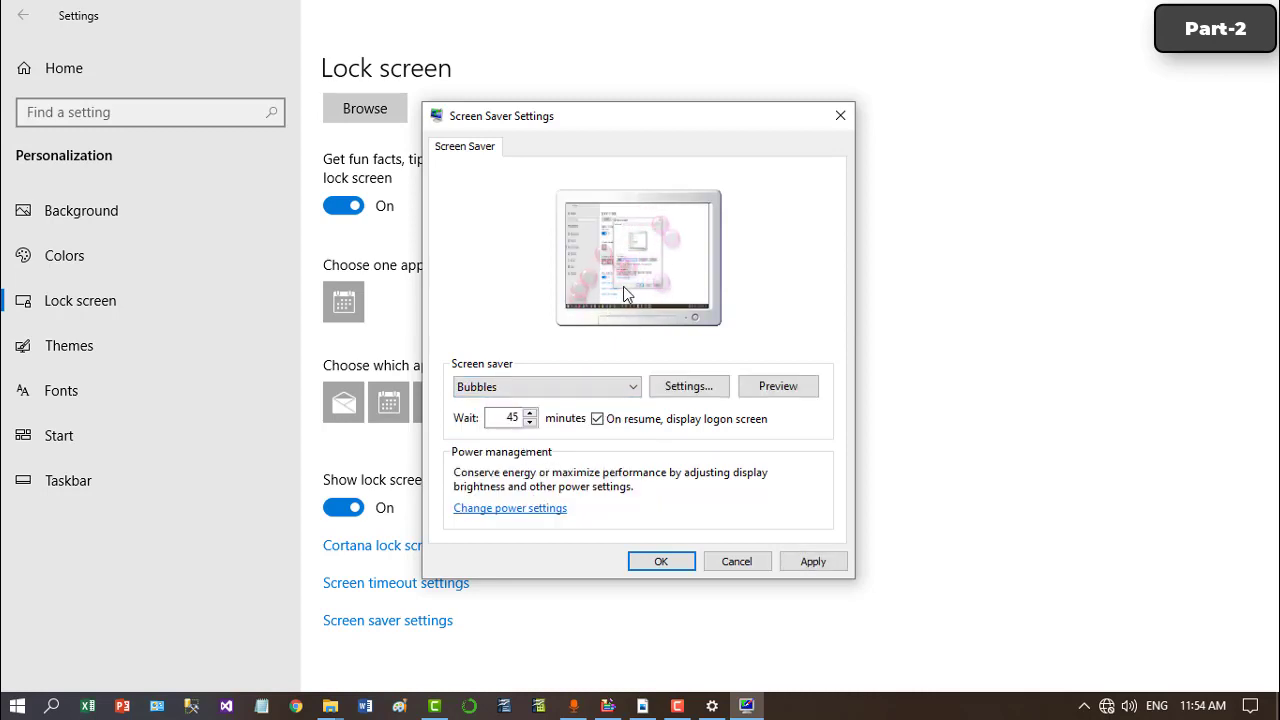
{"action": "double_click", "coordinate": [513, 418]}
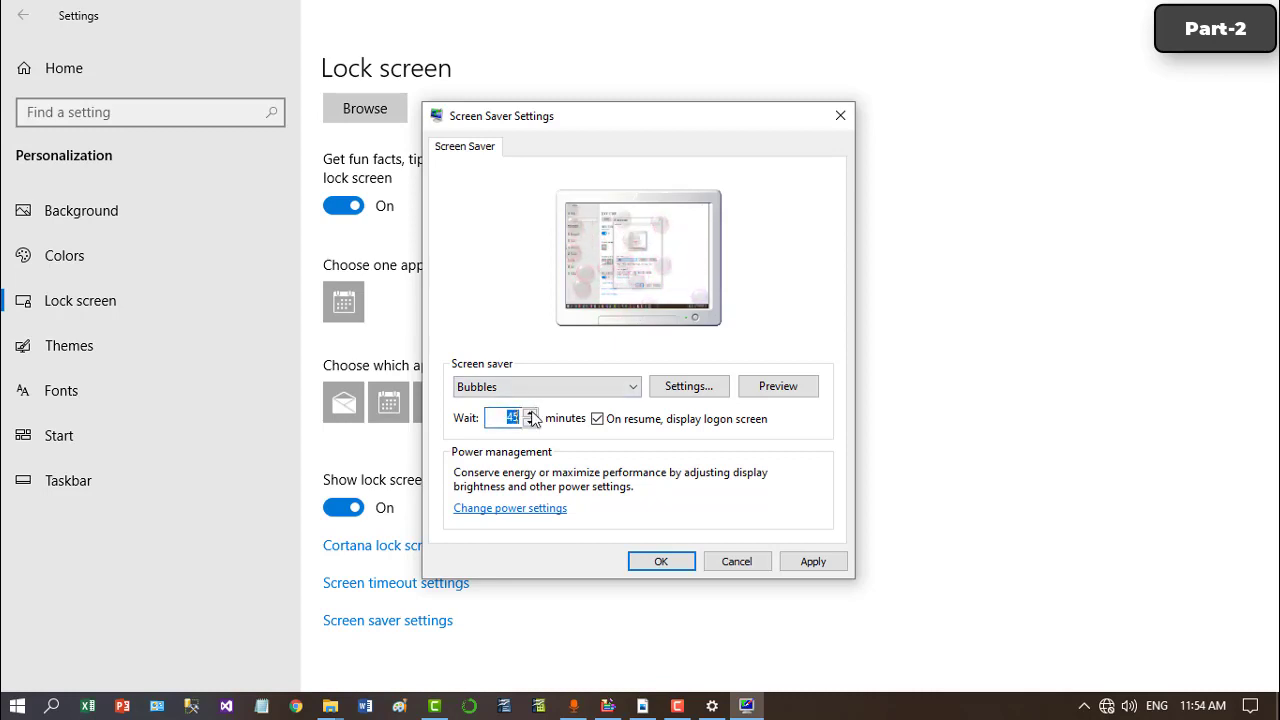
{"action": "type", "text": "1"}
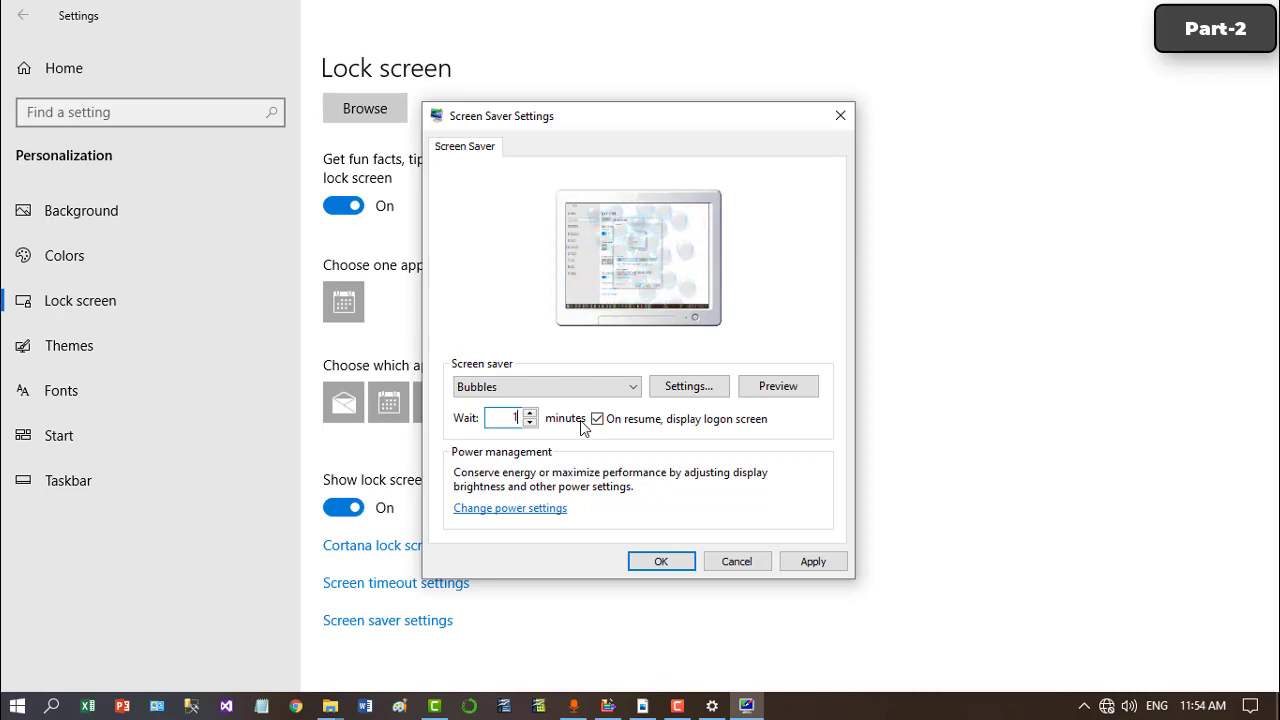
{"action": "left_click", "coordinate": [786, 394]}
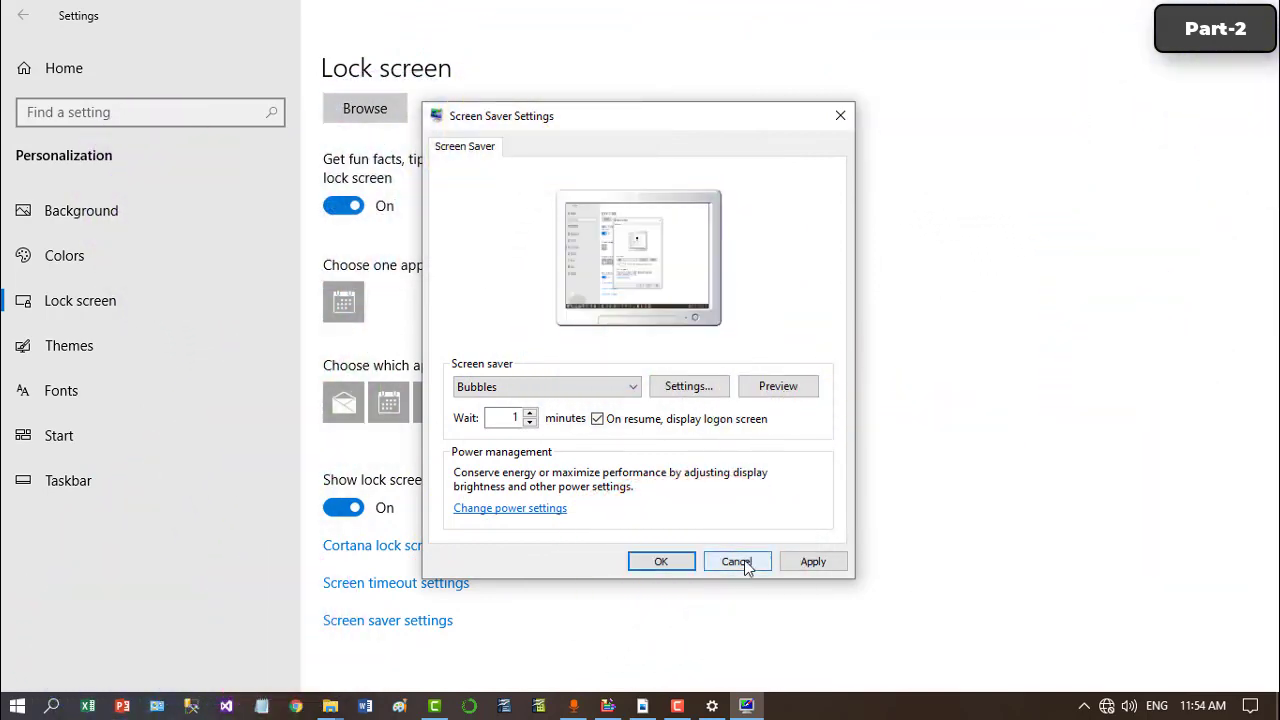
{"action": "left_click", "coordinate": [742, 562]}
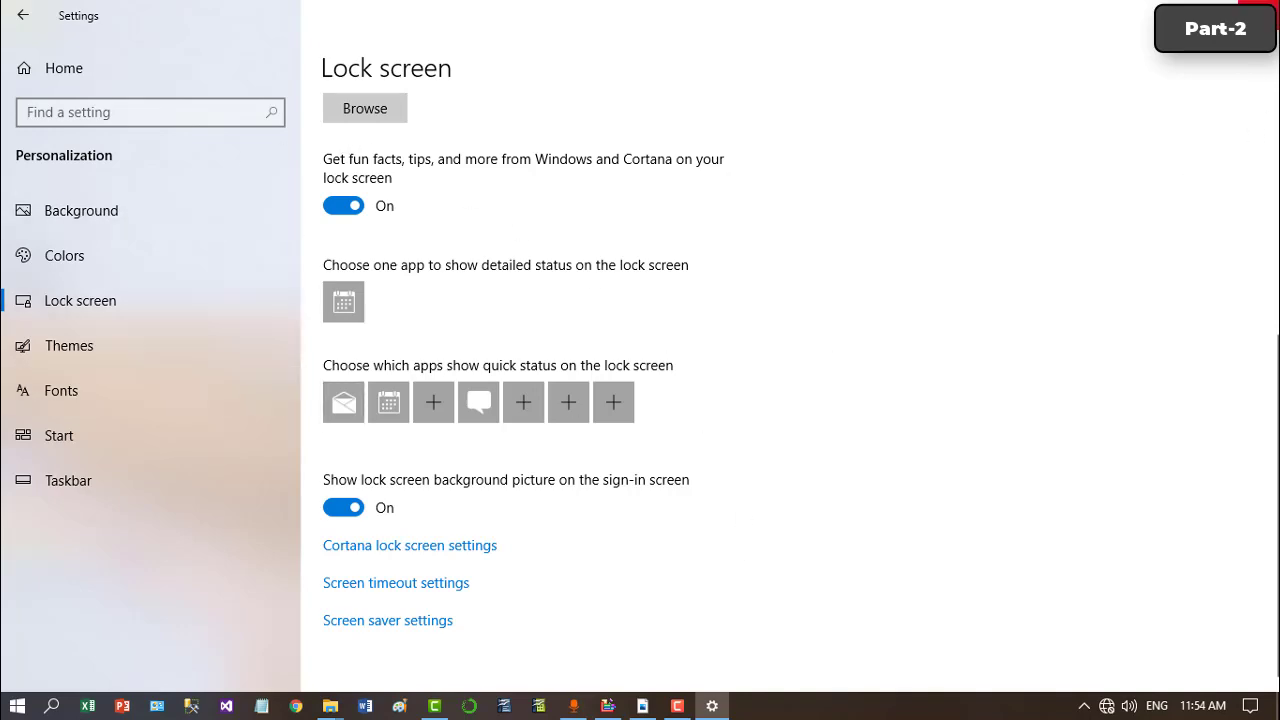
Close Settings and switch to Class 6.pdf in Adobe Acrobat Pro to read the Window Explorer section.
{"action": "left_click", "coordinate": [1257, 15]}
{"action": "left_click", "coordinate": [642, 706]}
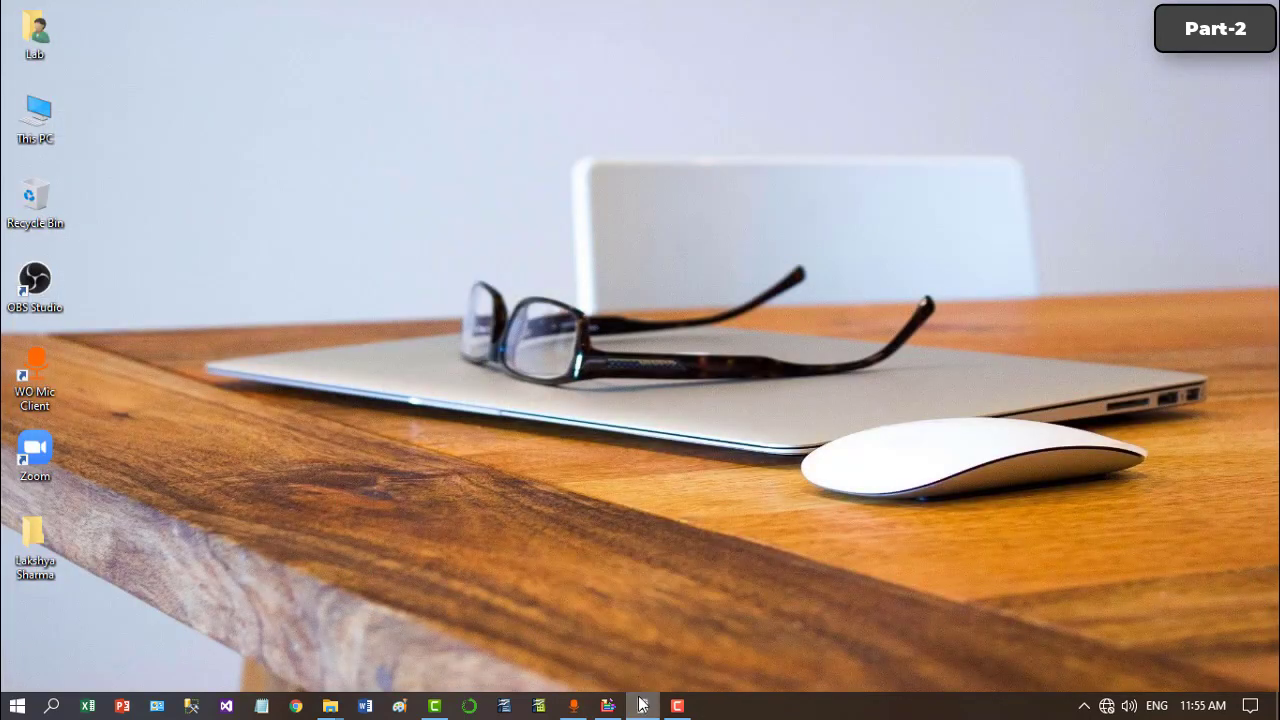
{"action": "scroll", "coordinate": [539, 369], "scroll_direction": "up", "scroll_amount": 2}
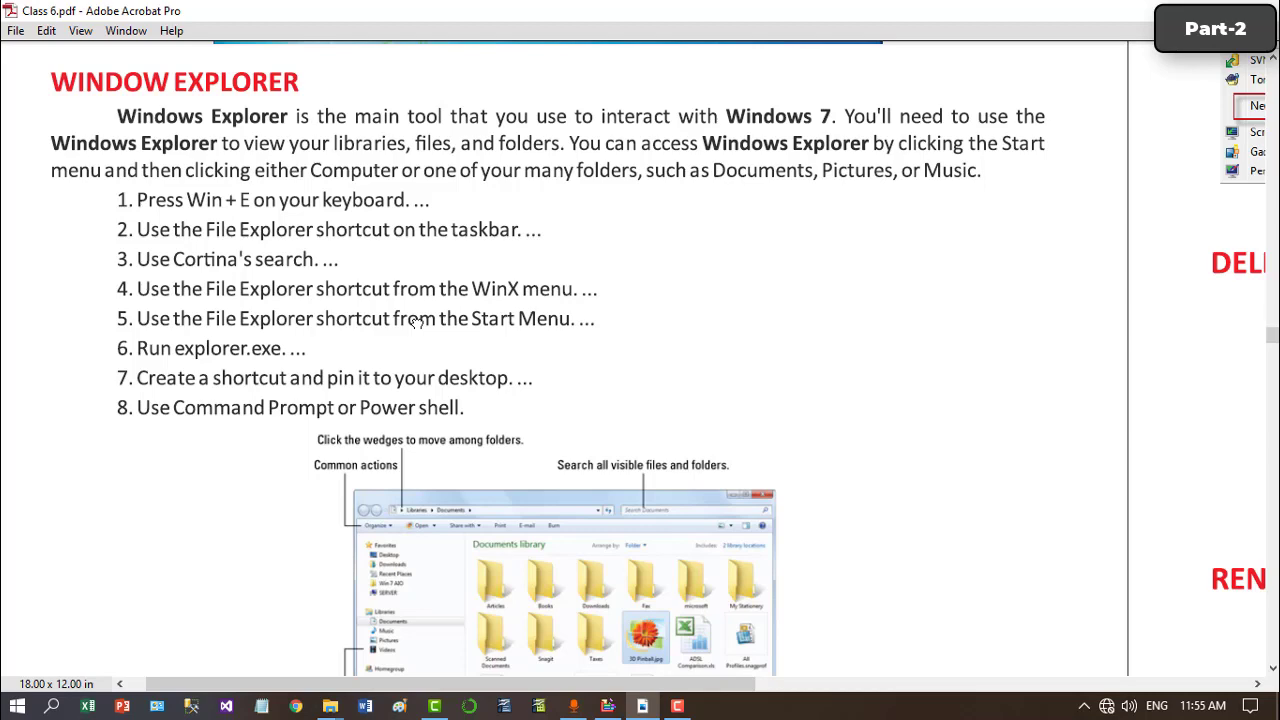
Open and close File Explorer, and review the Window Explorer access methods and labelled illustration in Class 6.pdf.
{"action": "key", "text": "super+e"}
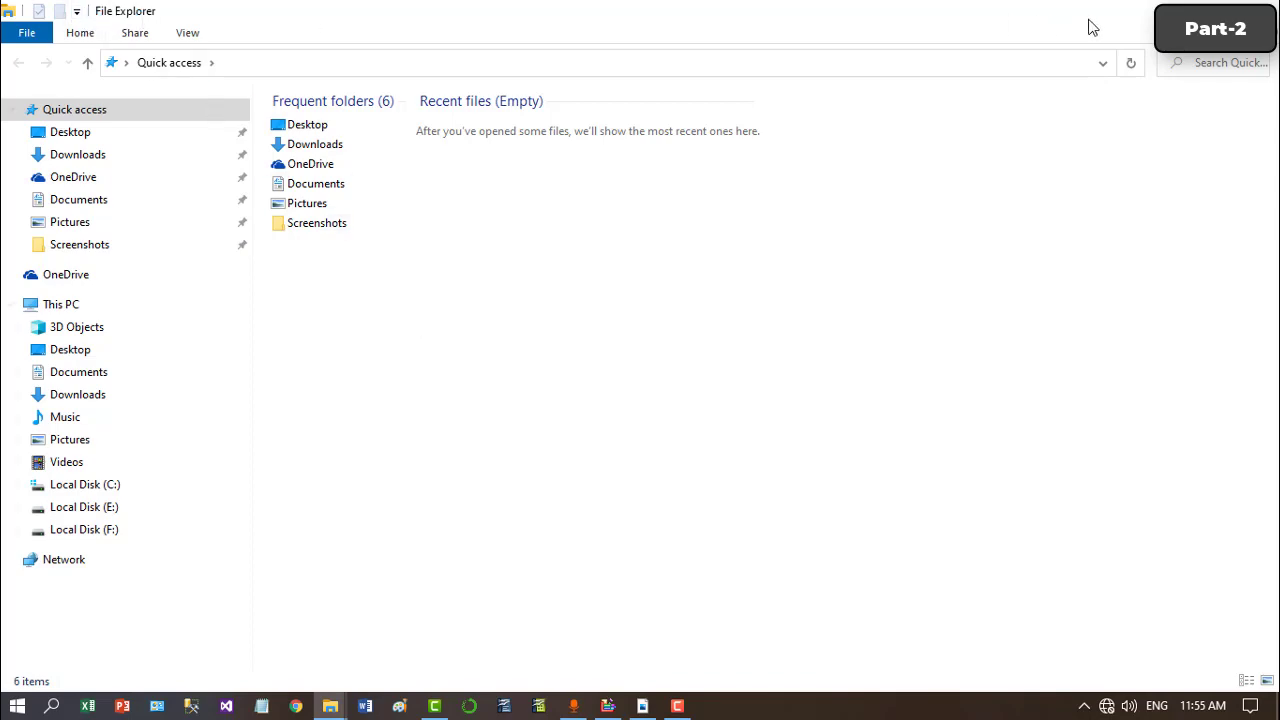
{"action": "left_click", "coordinate": [1262, 10]}
{"action": "scroll", "coordinate": [497, 336], "scroll_direction": "down", "scroll_amount": 3}
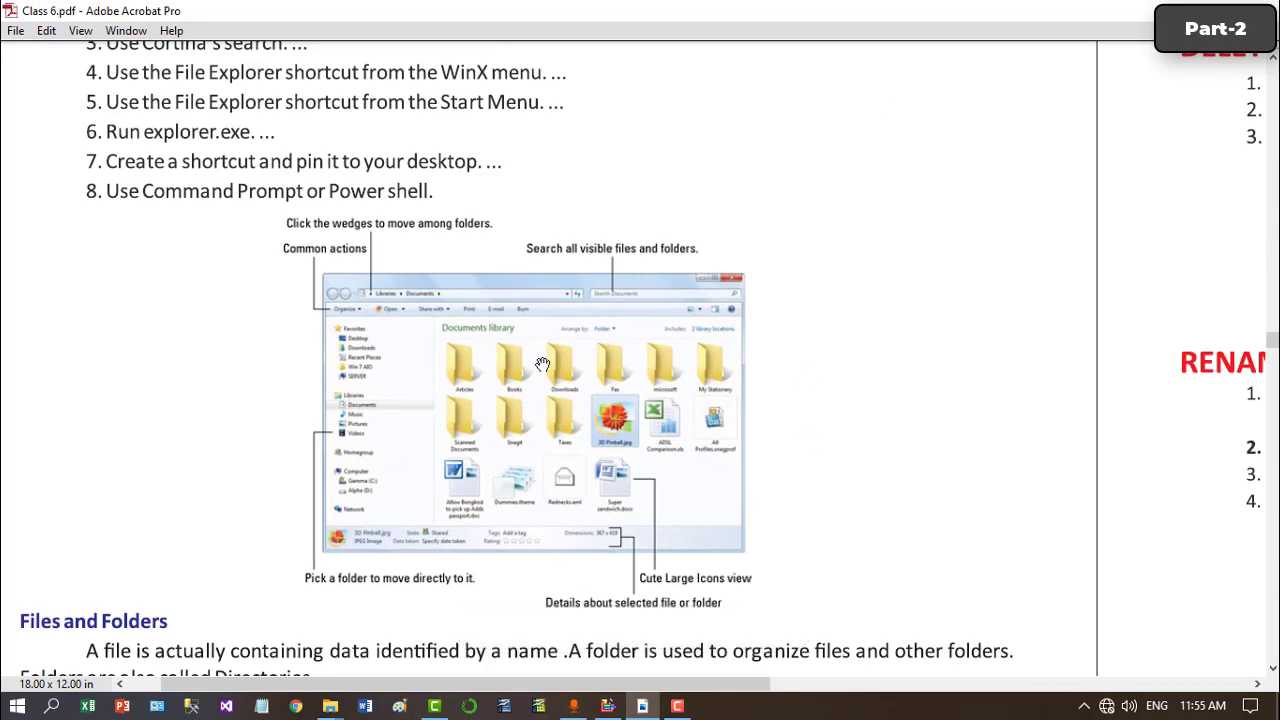
{"action": "scroll", "coordinate": [478, 410], "scroll_direction": "up", "scroll_amount": 3}
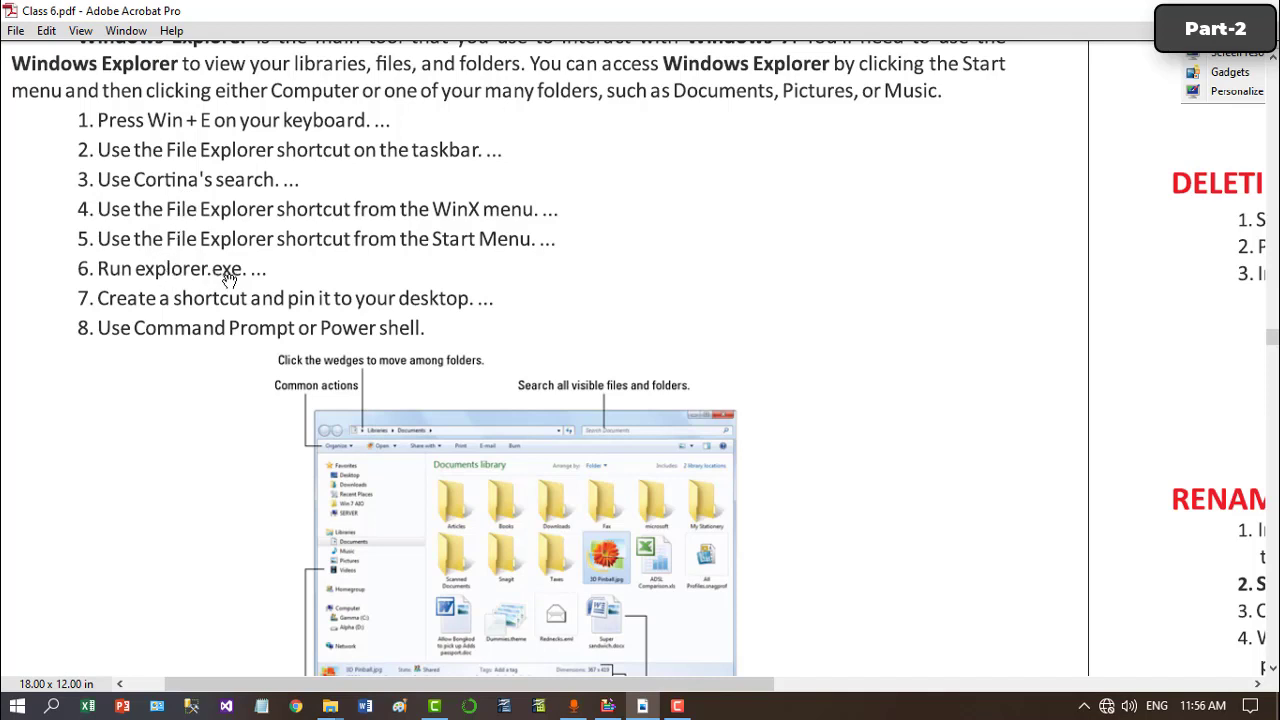
{"action": "scroll", "coordinate": [611, 515], "scroll_direction": "down", "scroll_amount": 3}
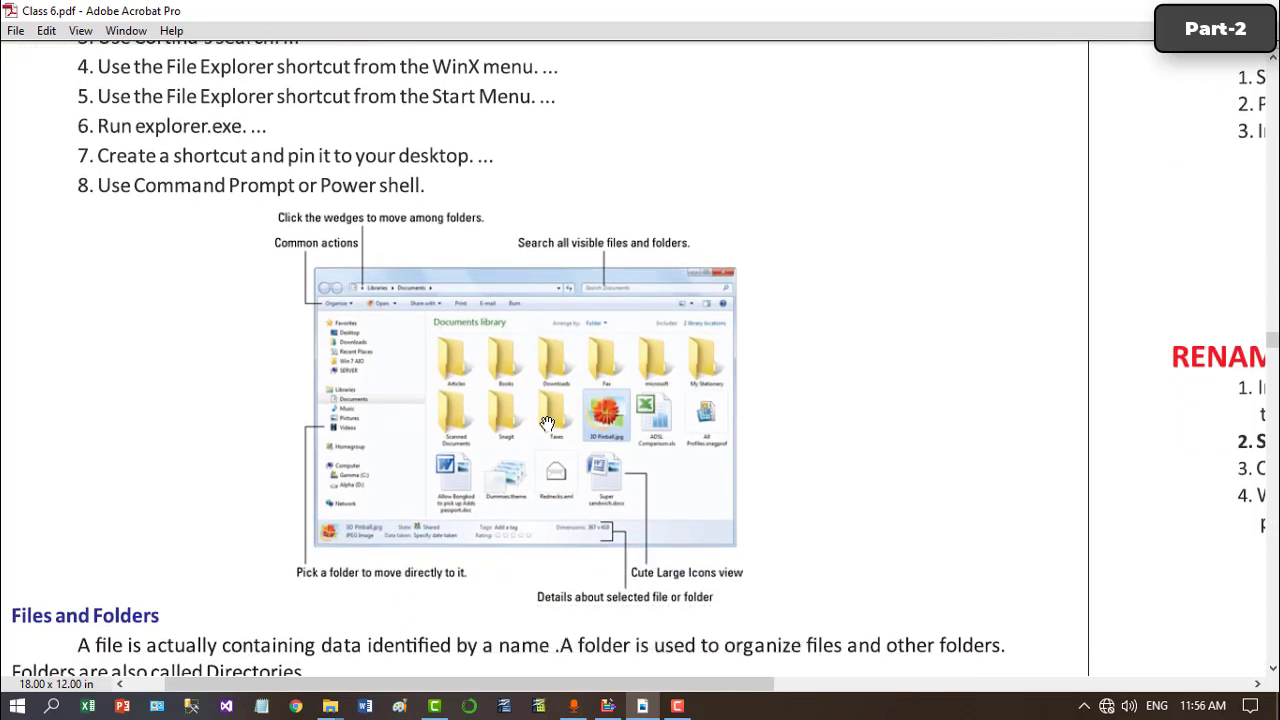
{"action": "scroll", "coordinate": [613, 420], "scroll_direction": "down", "scroll_amount": 2}
Open File Explorer and expand Desktop and Documents in the folder tree to browse their subfolders.
{"action": "key", "text": "super+e"}
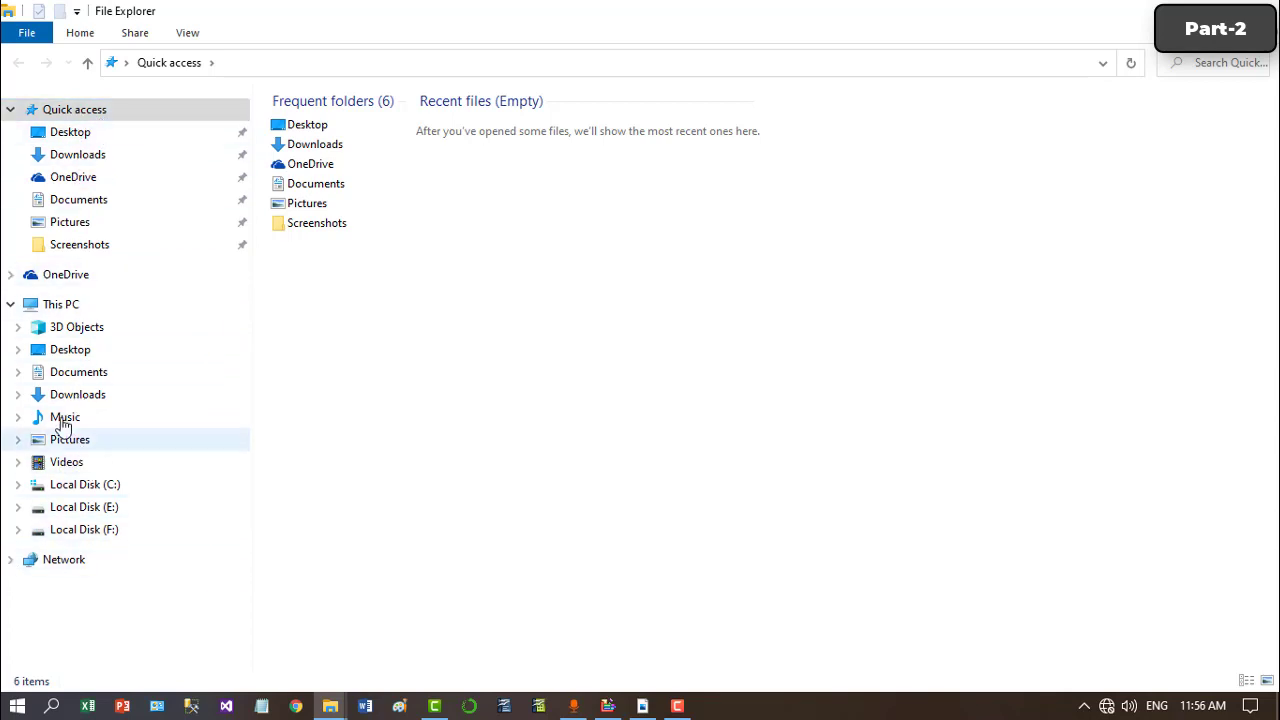
{"action": "left_click", "coordinate": [20, 353]}
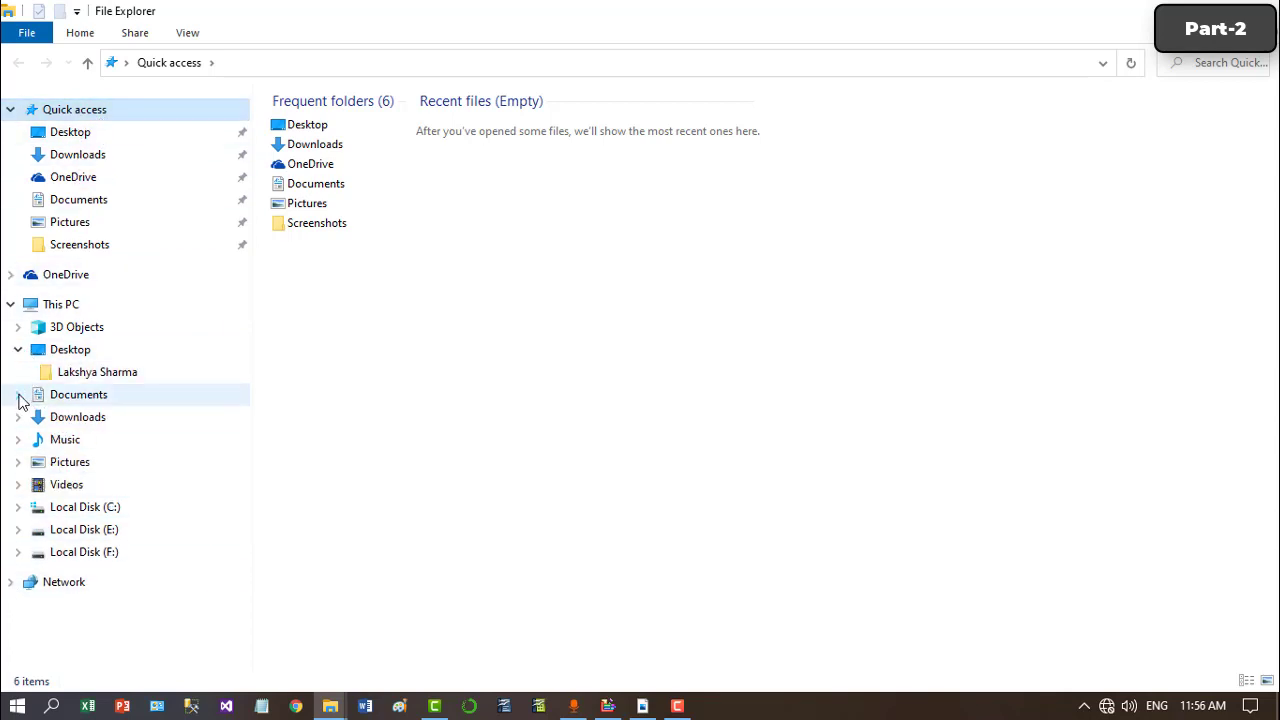
{"action": "left_click", "coordinate": [18, 396]}
{"action": "scroll", "coordinate": [60, 465], "scroll_direction": "up", "scroll_amount": 2}
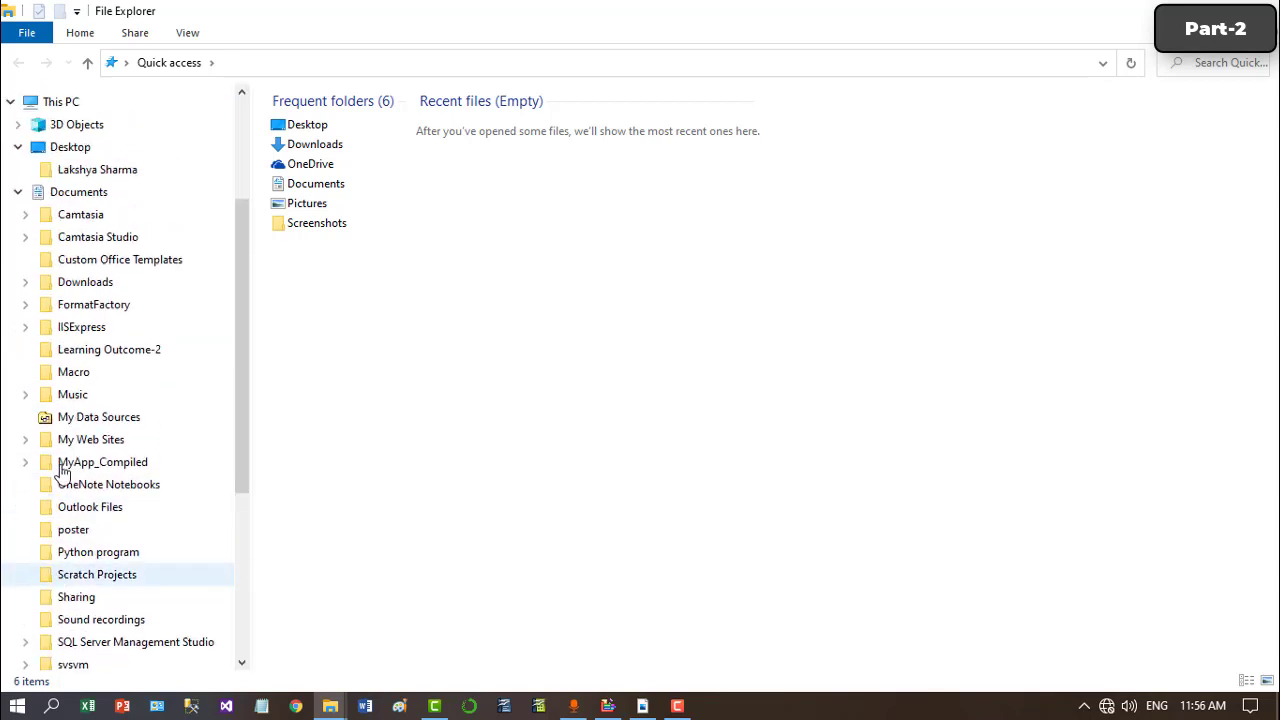
{"action": "scroll", "coordinate": [94, 286], "scroll_direction": "down", "scroll_amount": 4}
{"action": "scroll", "coordinate": [112, 548], "scroll_direction": "down", "scroll_amount": 1}
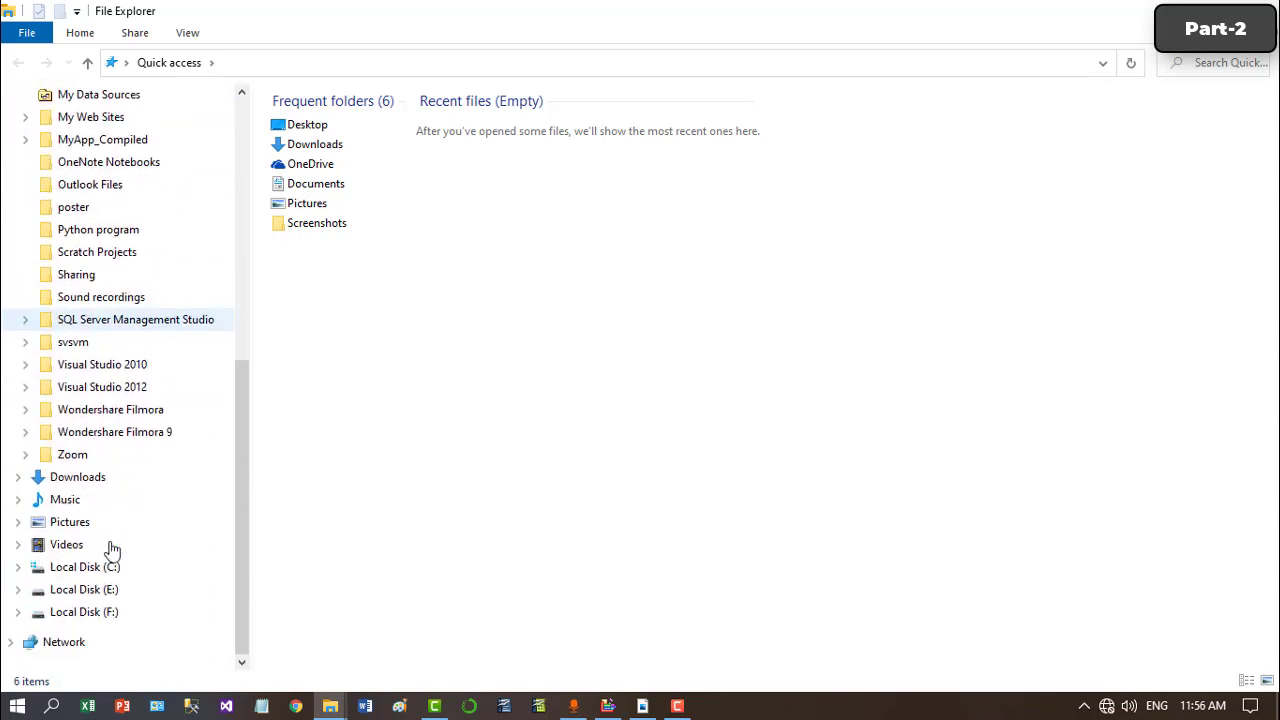
Show the contents of the subfolder under Desktop and of the Desktop folder itself.
{"action": "scroll", "coordinate": [102, 320], "scroll_direction": "up", "scroll_amount": 5}
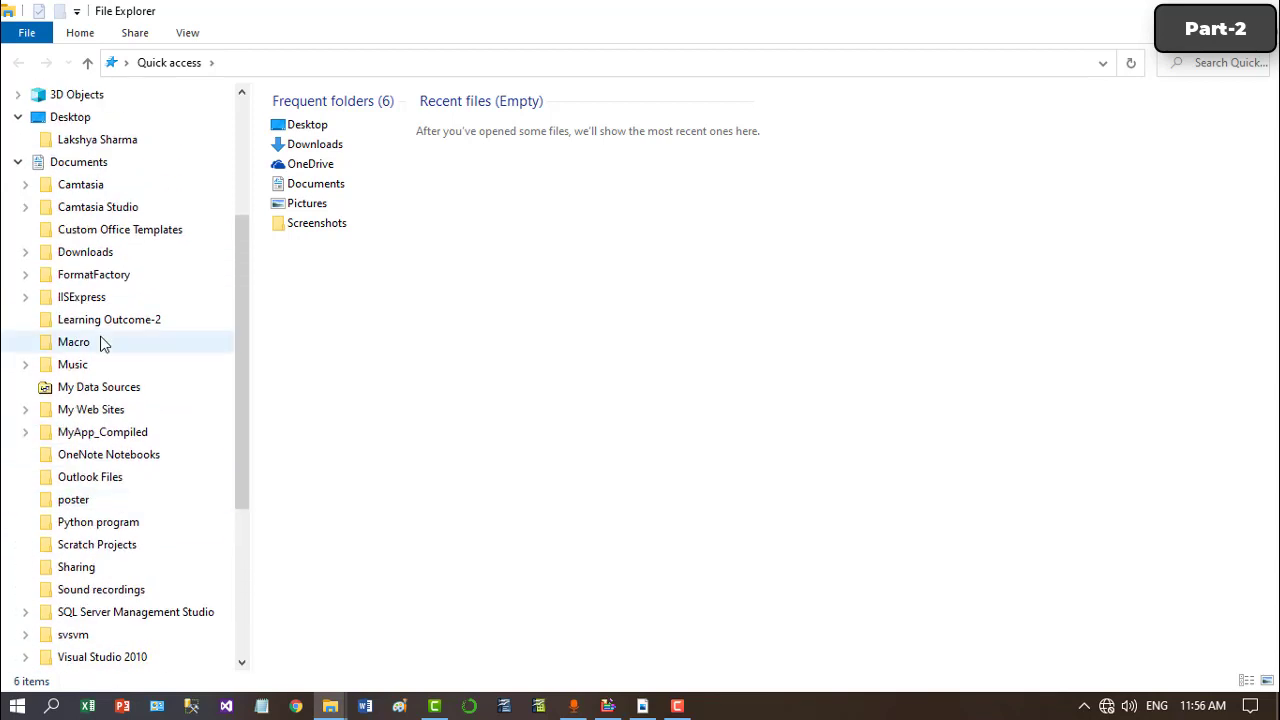
{"action": "scroll", "coordinate": [102, 342], "scroll_direction": "up", "scroll_amount": 1}
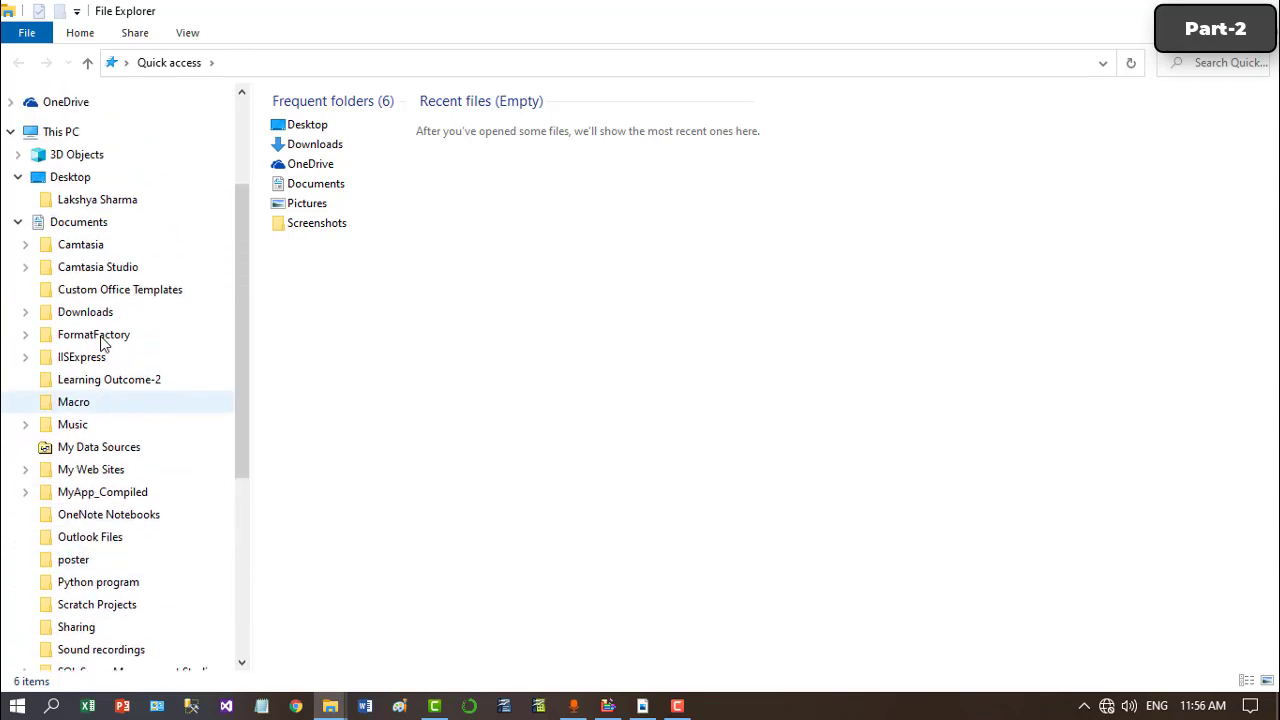
{"action": "left_click", "coordinate": [95, 203]}
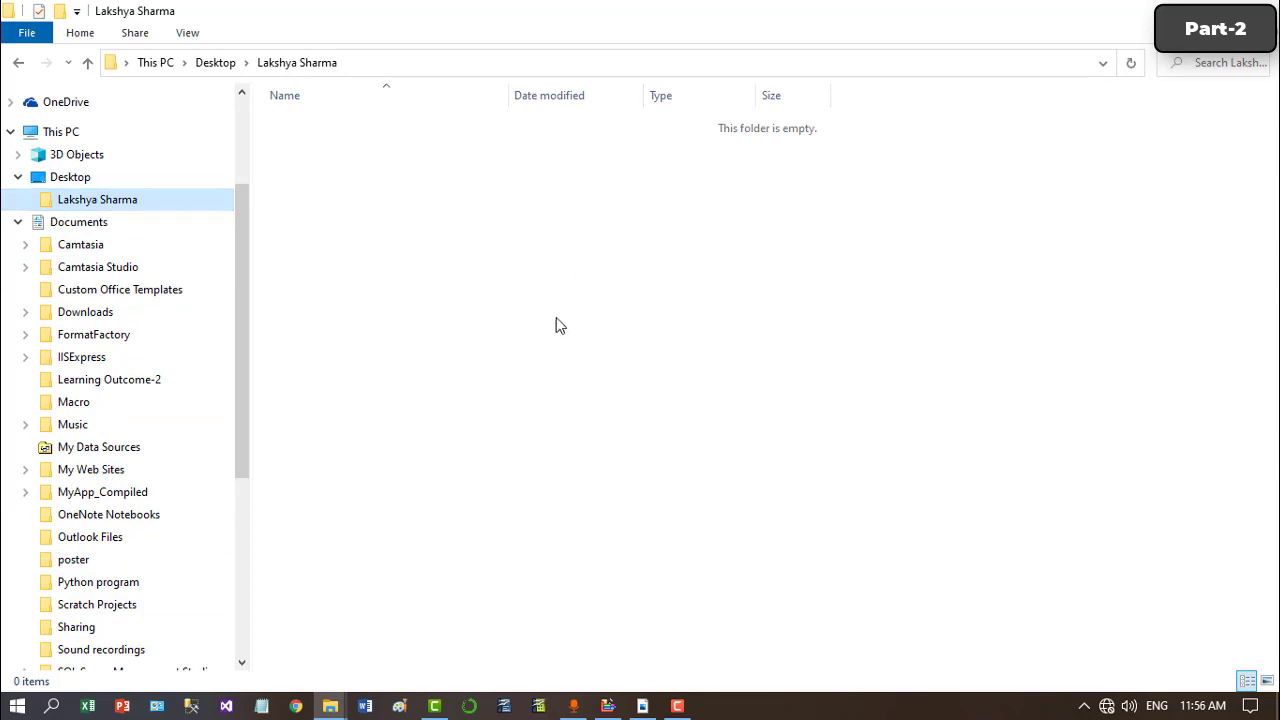
{"action": "left_click", "coordinate": [80, 180]}
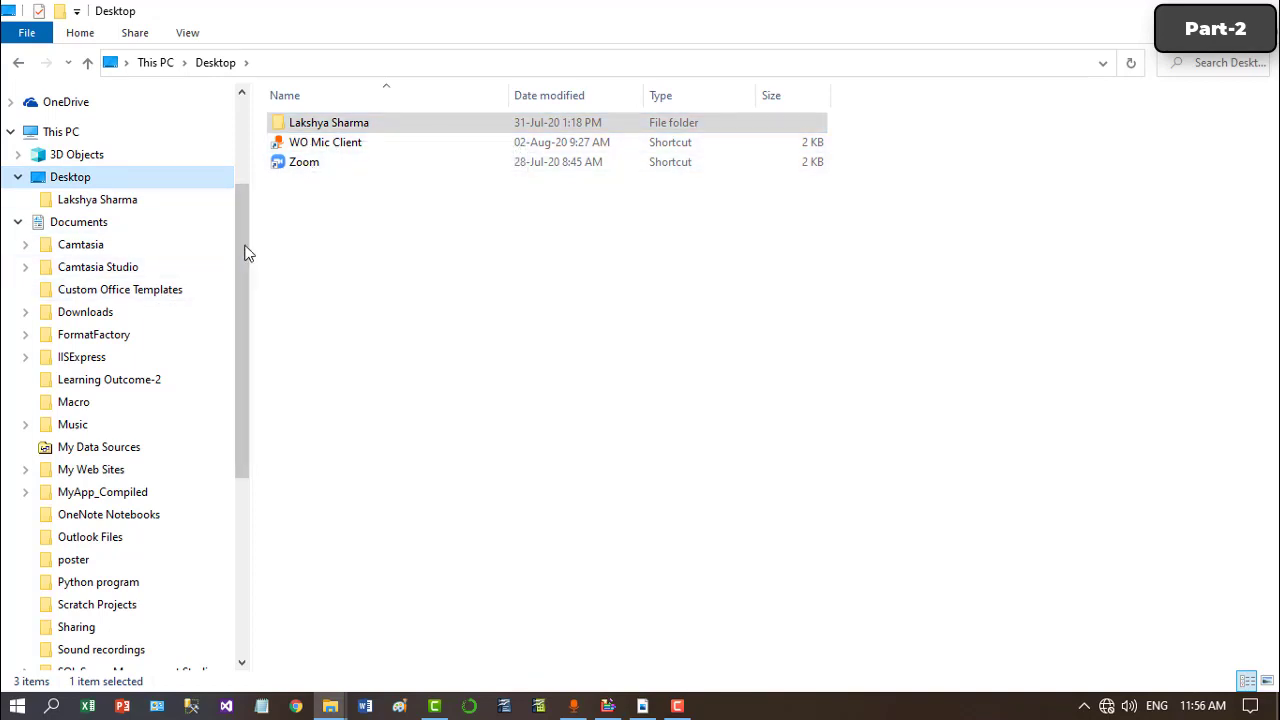
Expand Local Disk (C:) in the folder tree, view the contents of Program Files (x86), and collapse the drive.
{"action": "left_click_drag", "start_coordinate": [243, 220], "coordinate": [229, 397]}
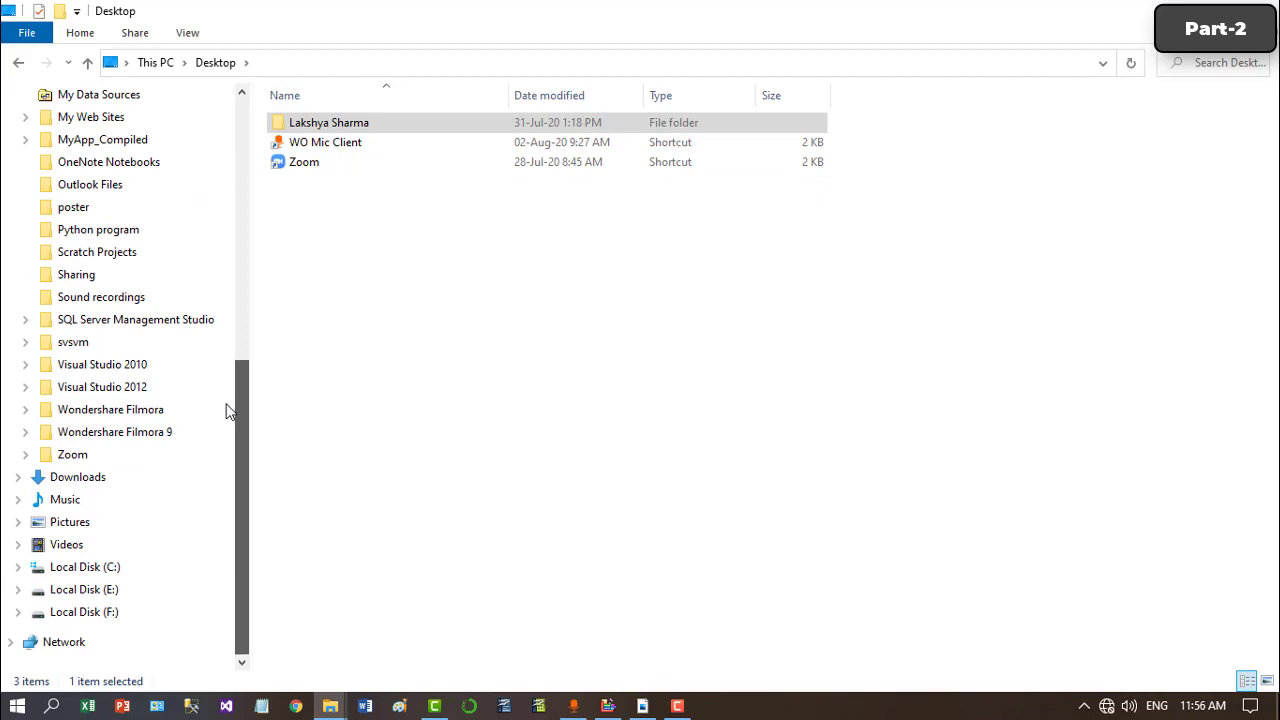
{"action": "left_click", "coordinate": [100, 568]}
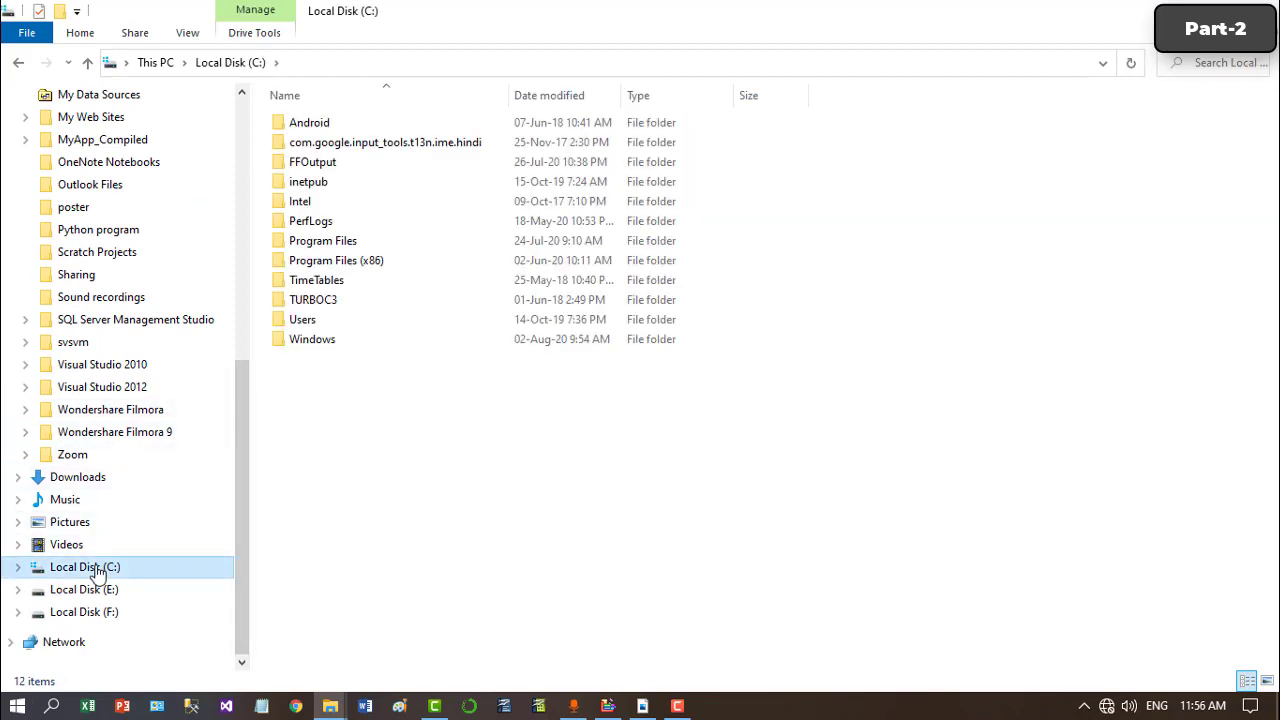
{"action": "left_click", "coordinate": [17, 568]}
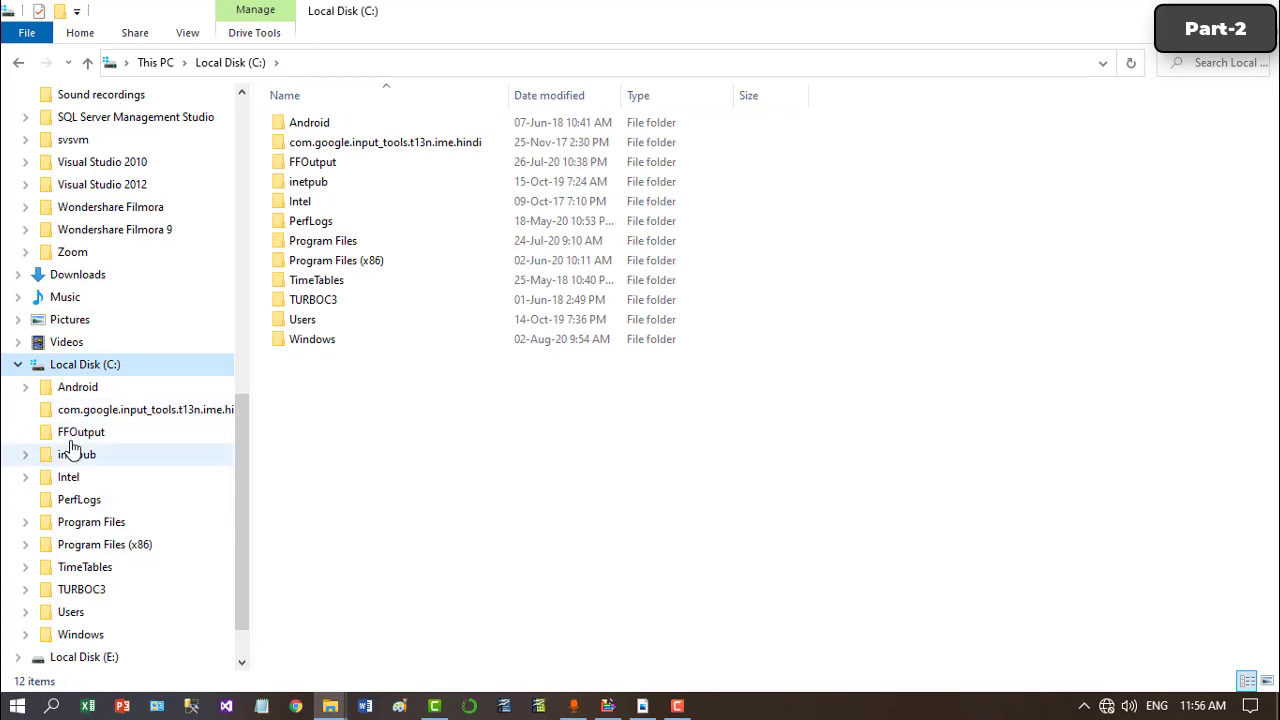
{"action": "left_click", "coordinate": [85, 550]}
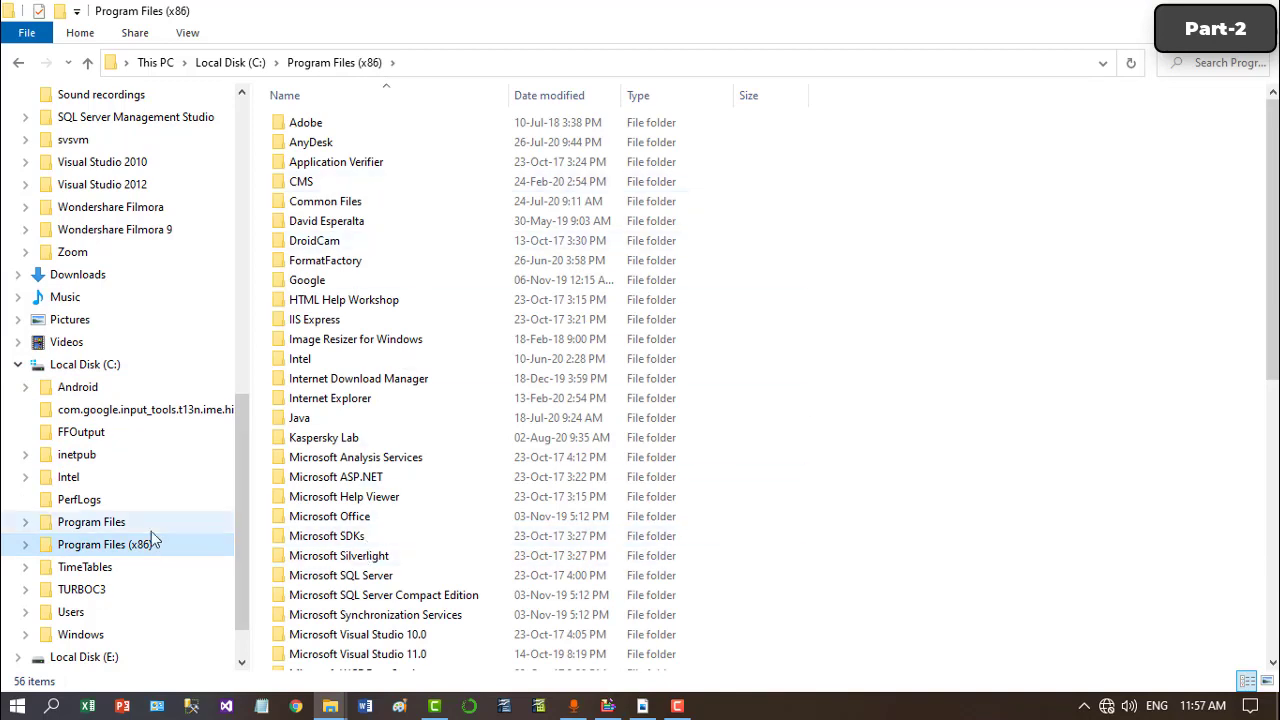
{"action": "left_click", "coordinate": [17, 370]}
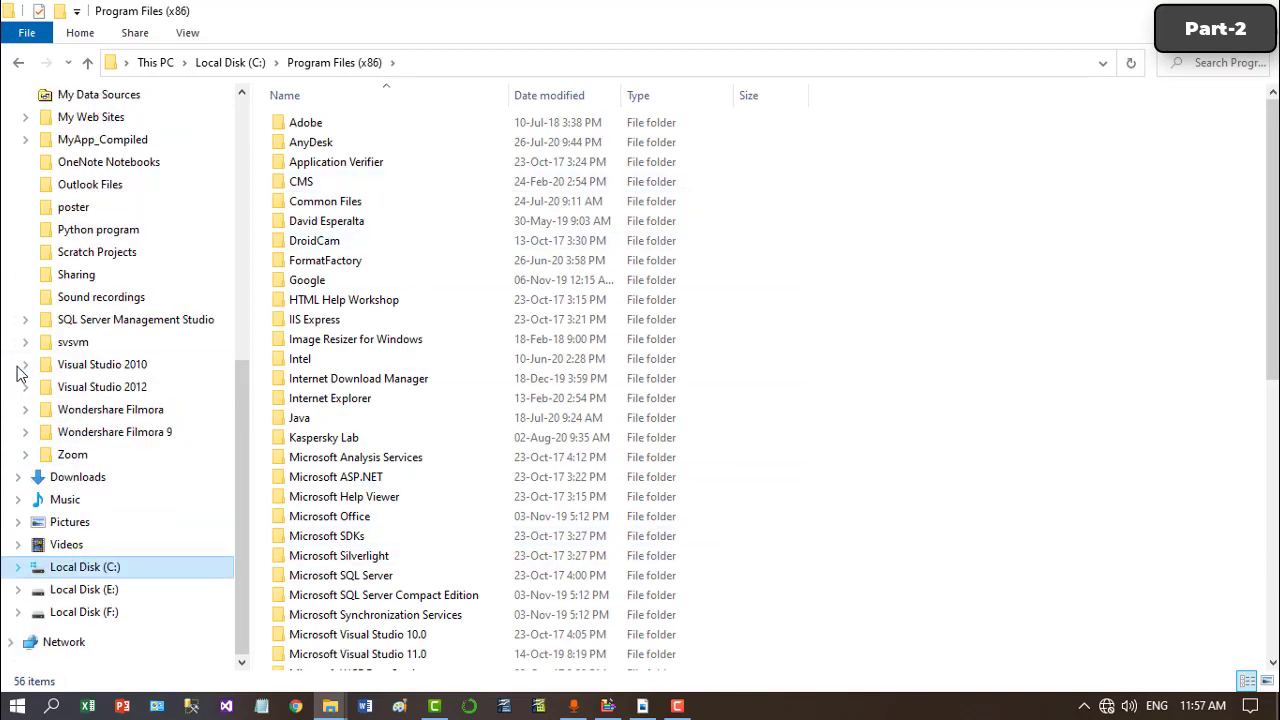
Open Local Disk (E:), search it for "pp", and look through the results.
{"action": "left_click", "coordinate": [84, 590]}
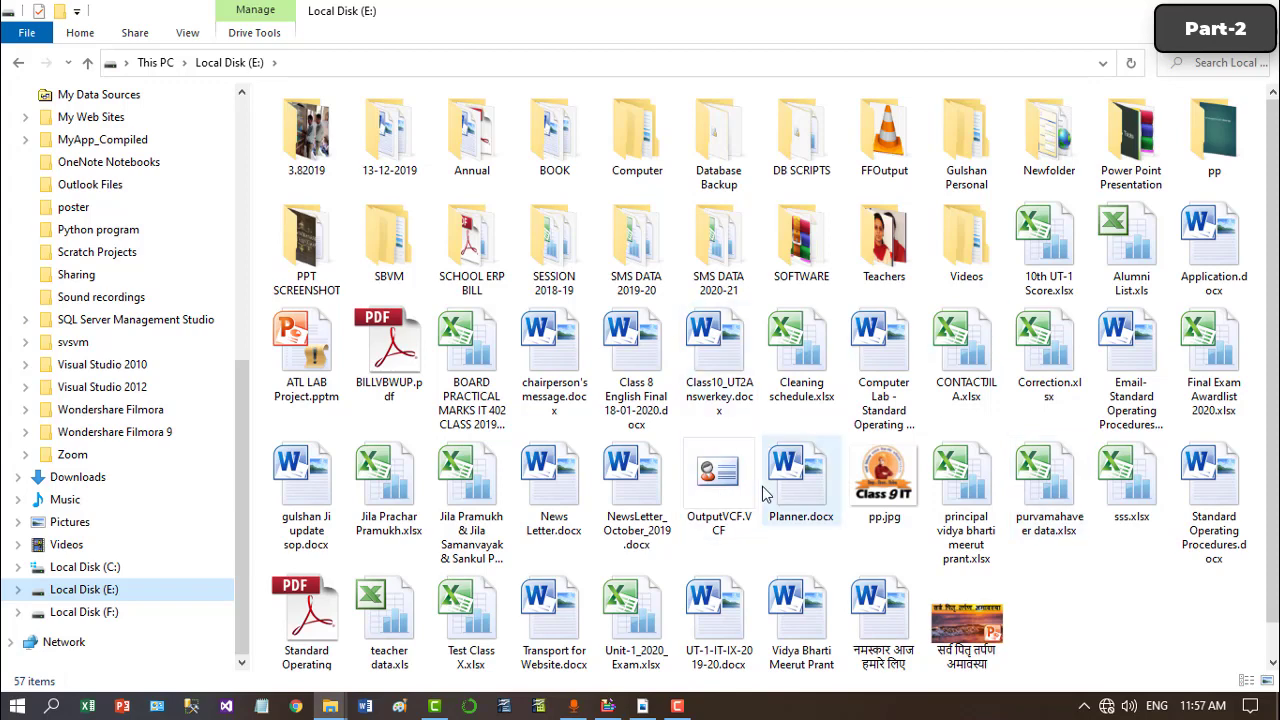
{"action": "scroll", "coordinate": [762, 493], "scroll_direction": "down", "scroll_amount": 1}
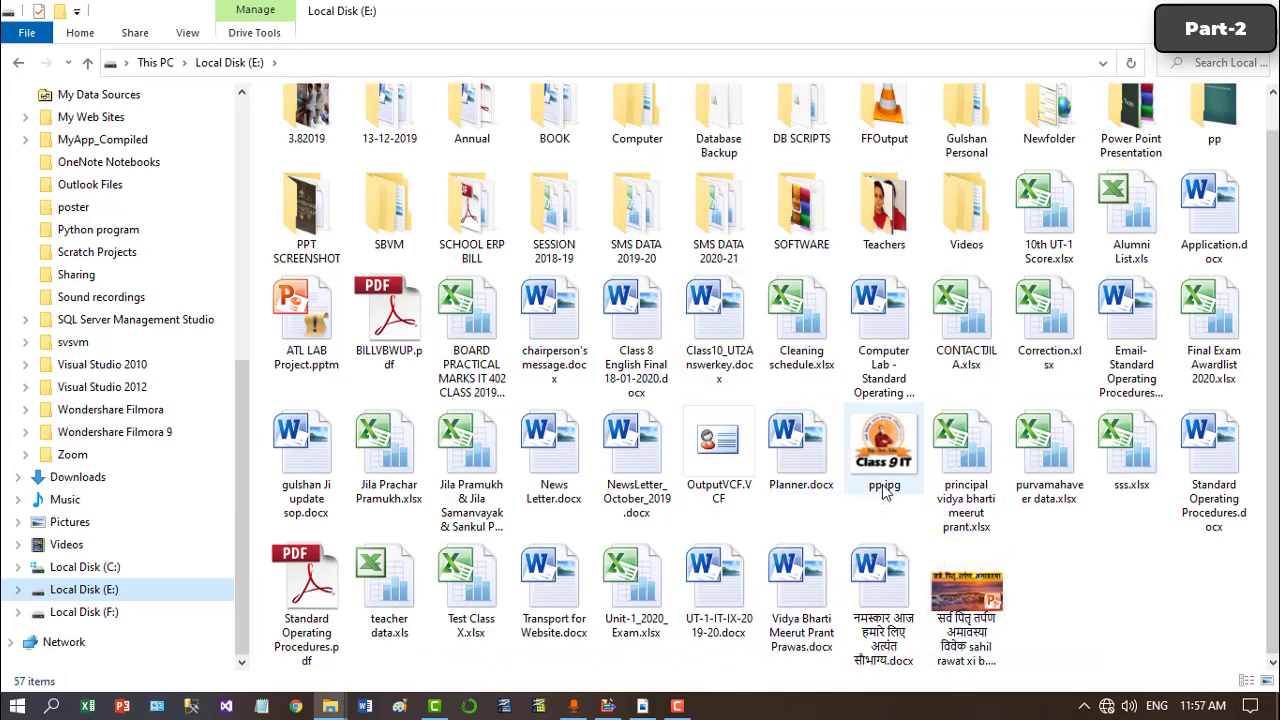
{"action": "left_click", "coordinate": [1215, 64]}
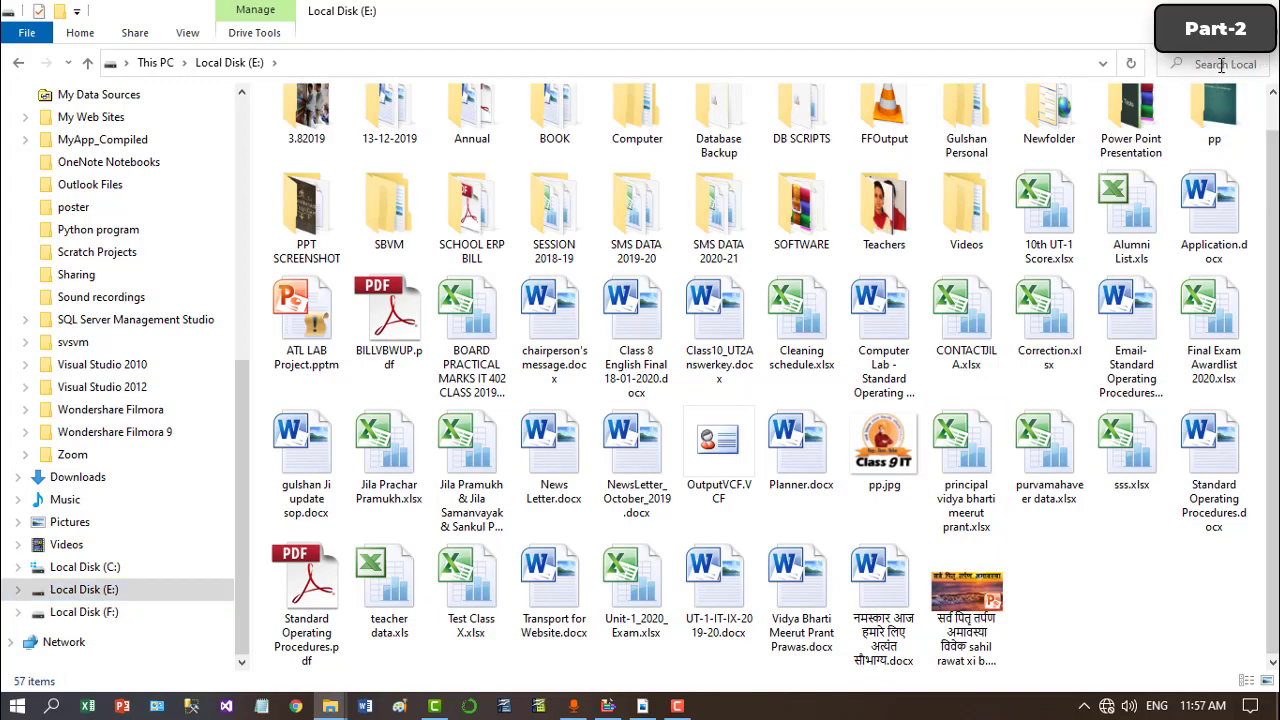
{"action": "type", "text": "p"}
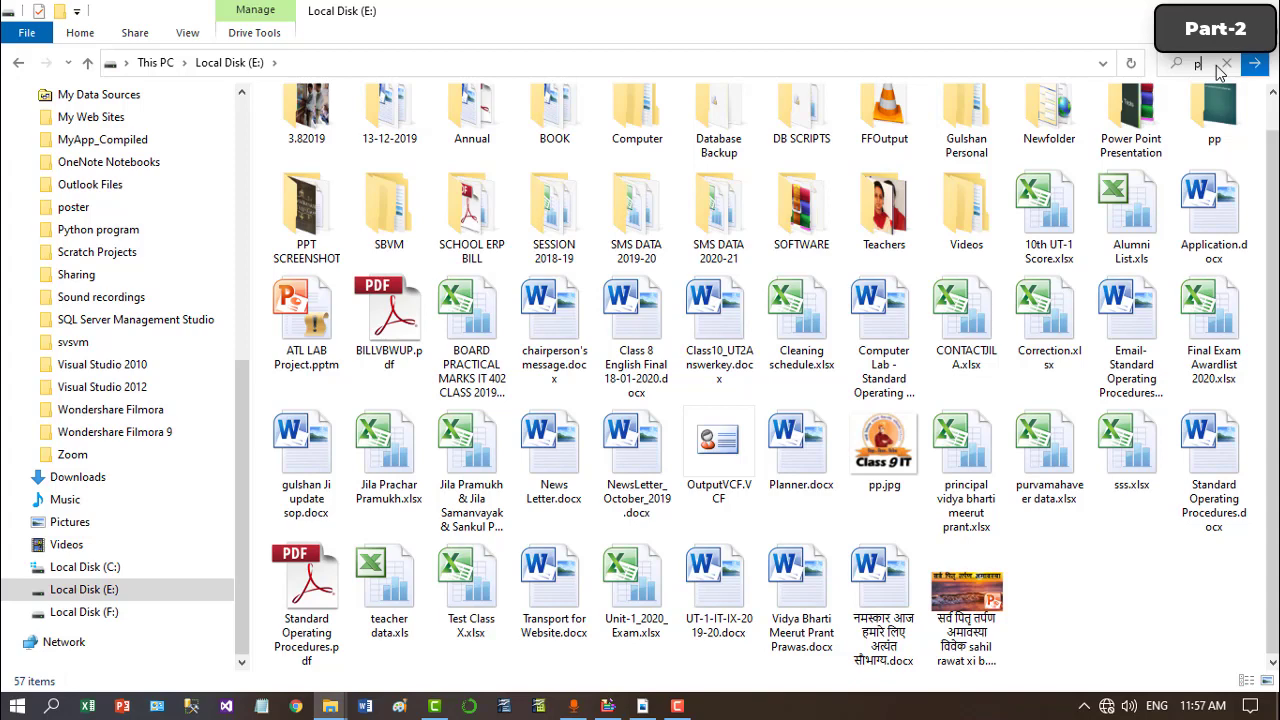
{"action": "type", "text": "p"}
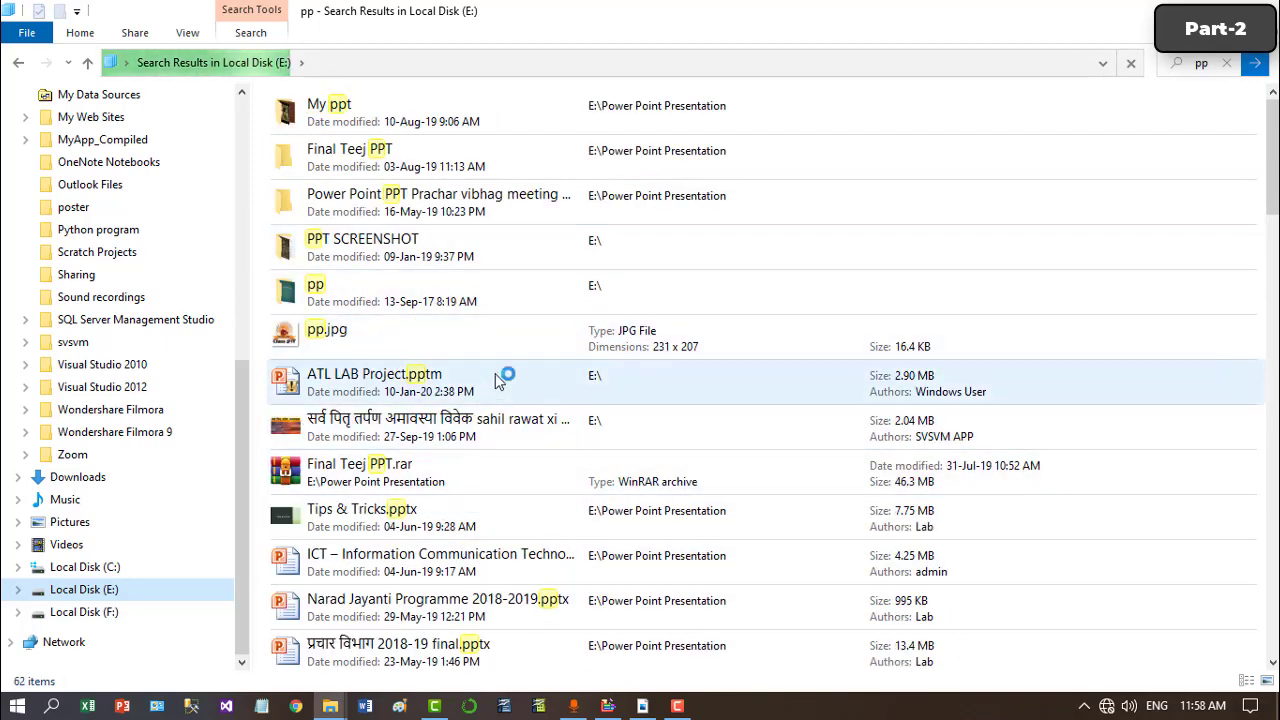
{"action": "scroll", "coordinate": [493, 348], "scroll_direction": "down", "scroll_amount": 10}
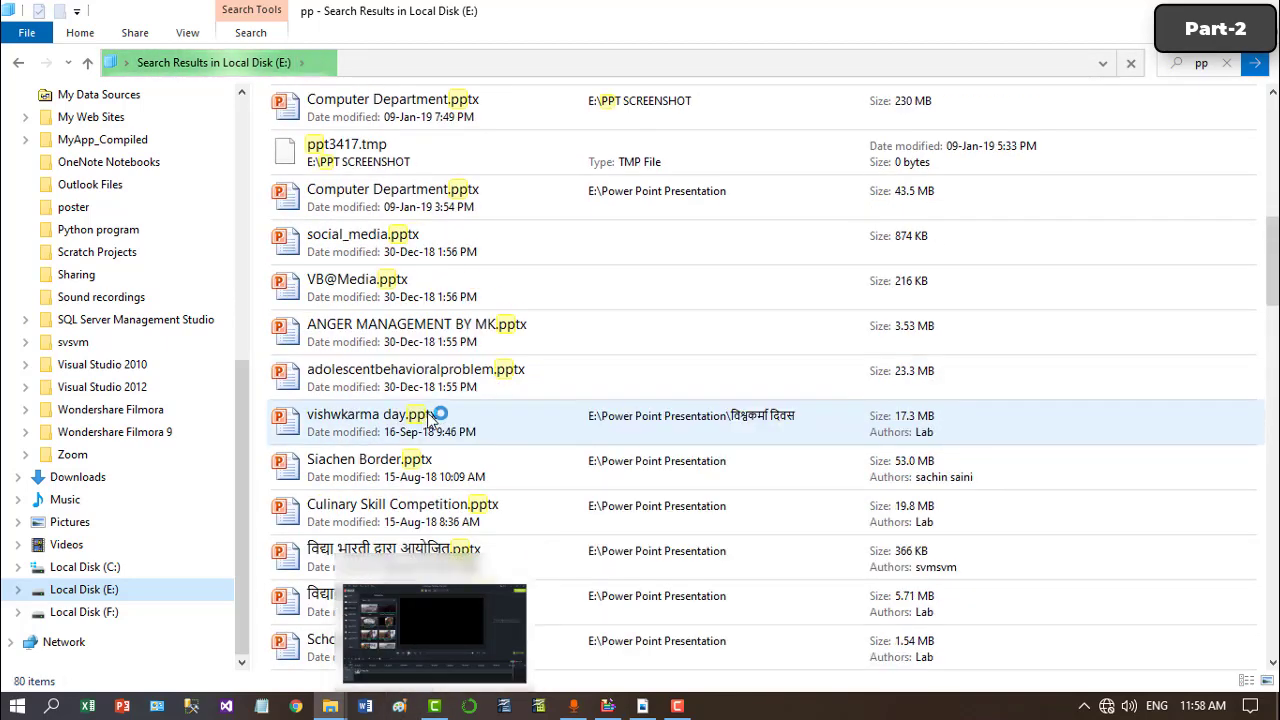
{"action": "scroll", "coordinate": [437, 420], "scroll_direction": "up", "scroll_amount": 10}
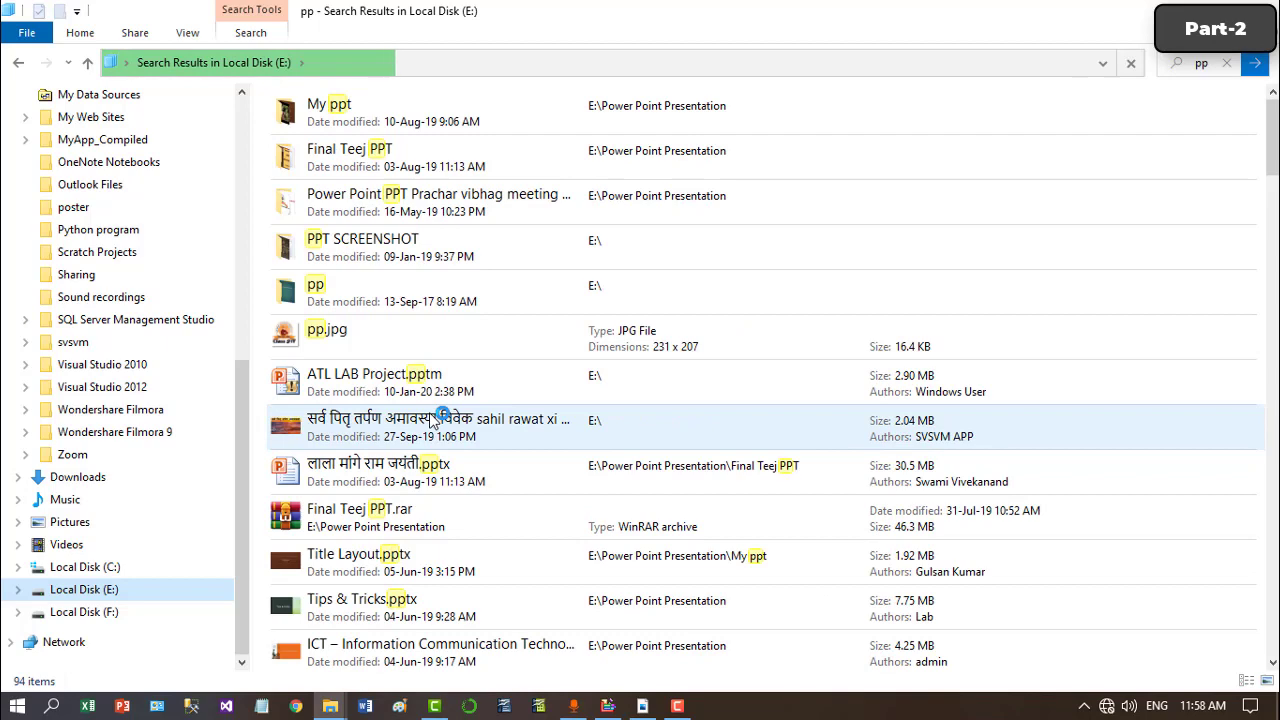